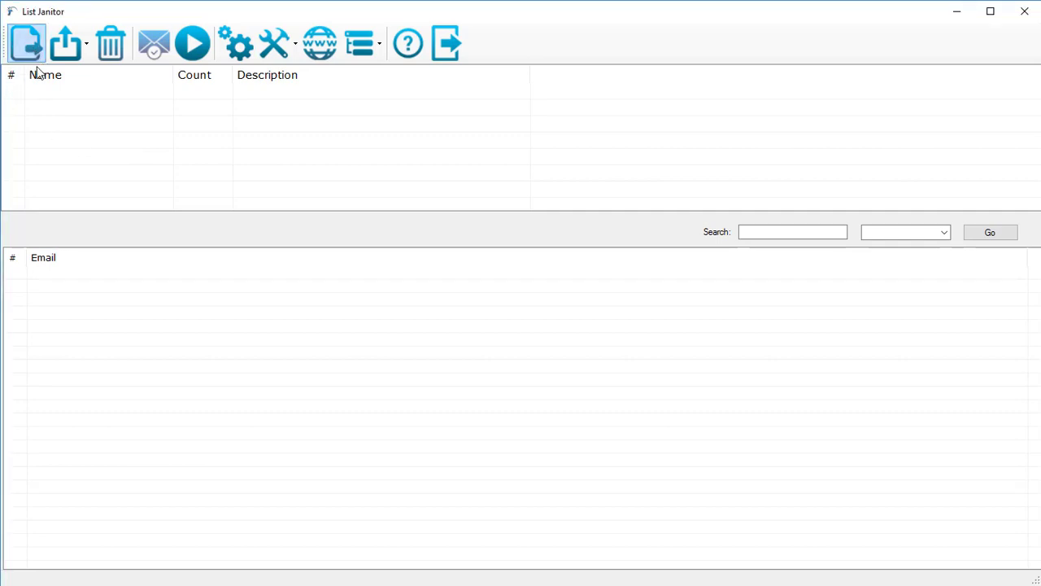
- Import Suppressions91.txt with the Email List (*.txt) file type, giving a 408-address list
left_click(39, 49)
left_click_drag(312, 35, 399, 54)
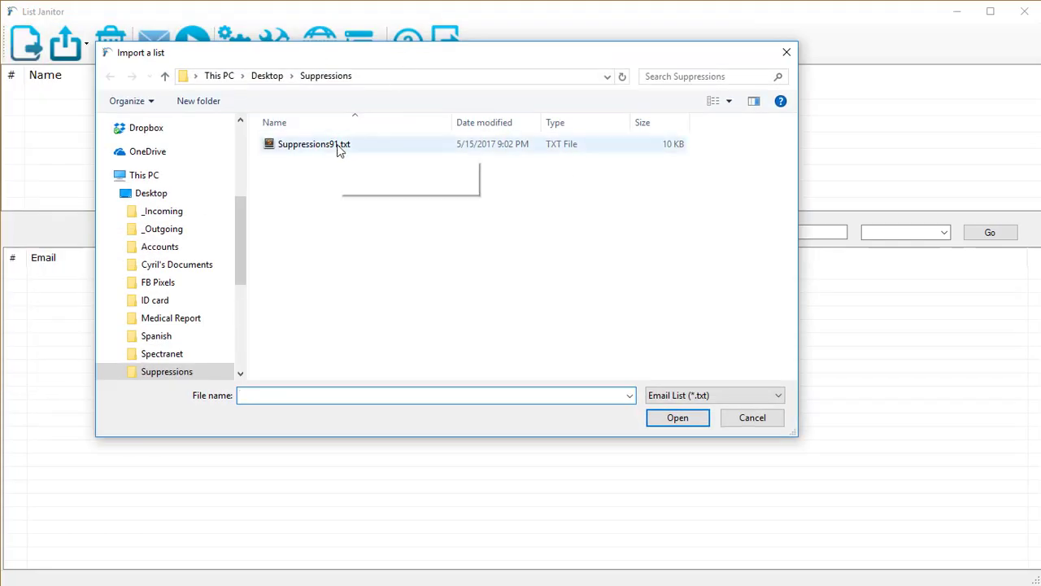
left_click(707, 396)
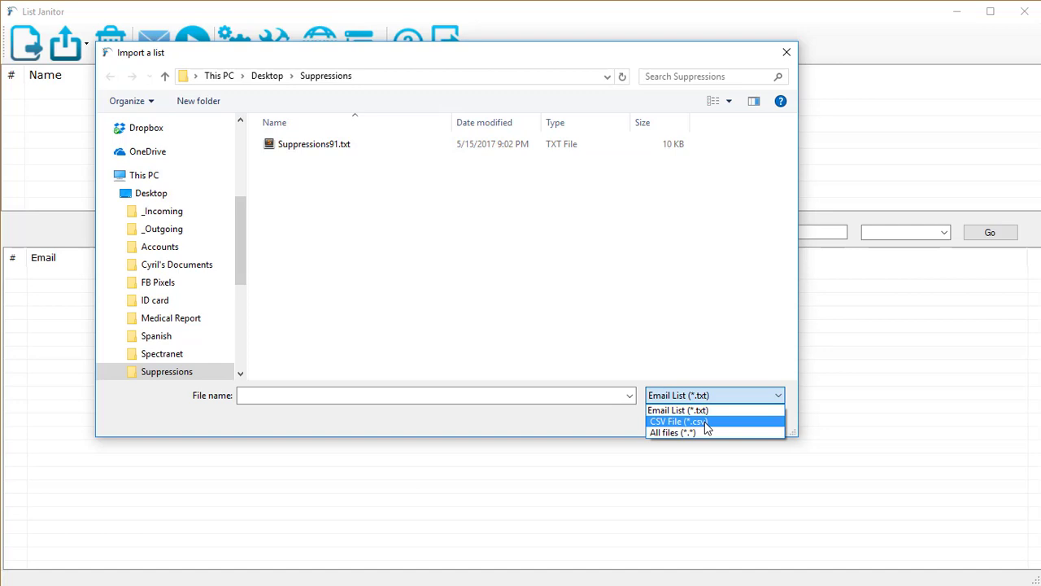
left_click(707, 421)
left_click(706, 395)
left_click(703, 410)
left_click(319, 148)
double_click(319, 148)
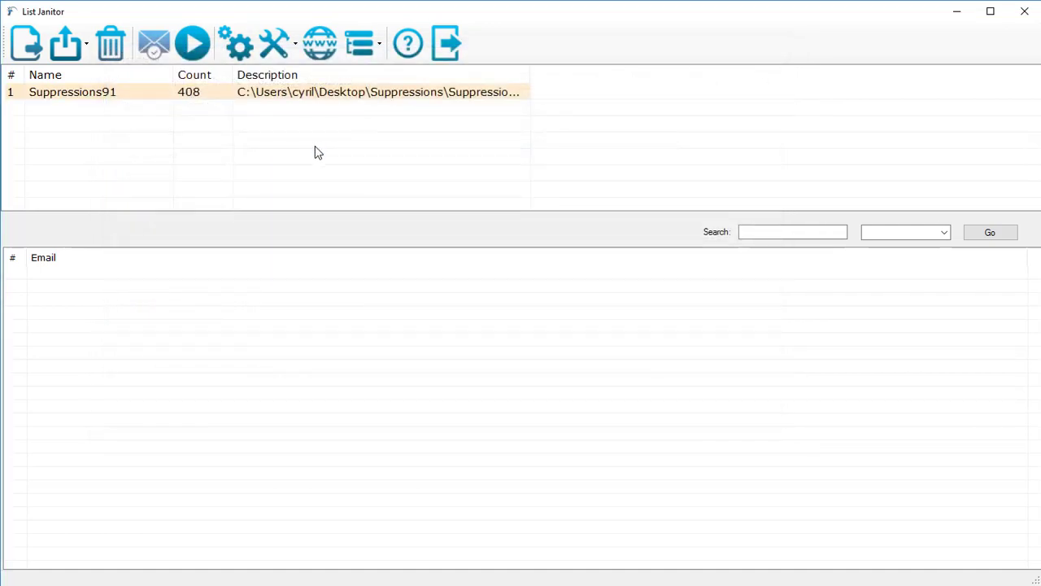
- Load Suppressions91's 408 Unchecked addresses into the lower pane and scroll through them
left_click(91, 96)
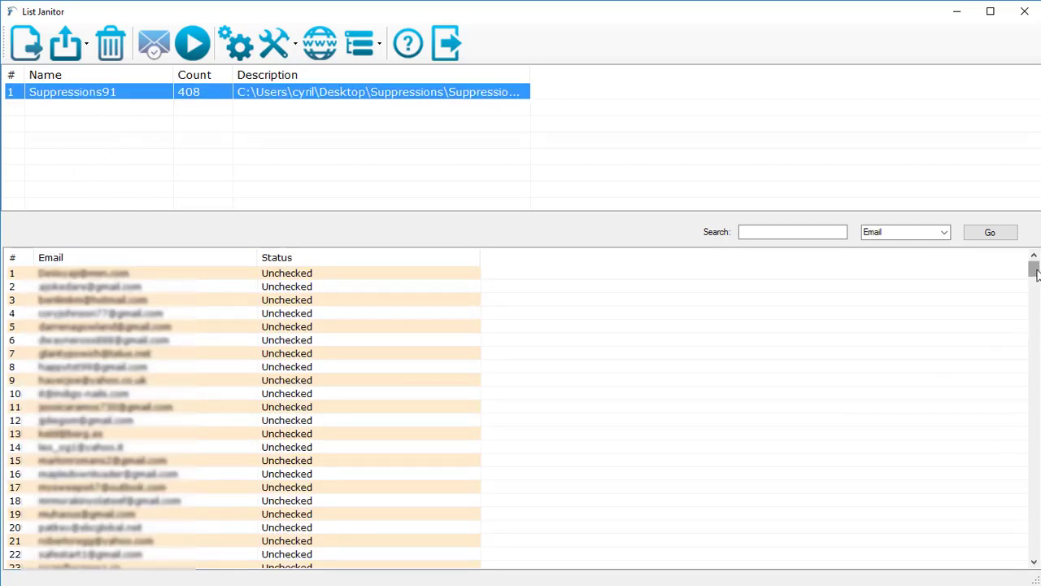
mouse_move(1033, 271)
left_mouse_down()
mouse_move(1001, 490)
mouse_move(1027, 529)
mouse_move(1011, 290)
mouse_move(1030, 255)
left_mouse_up()
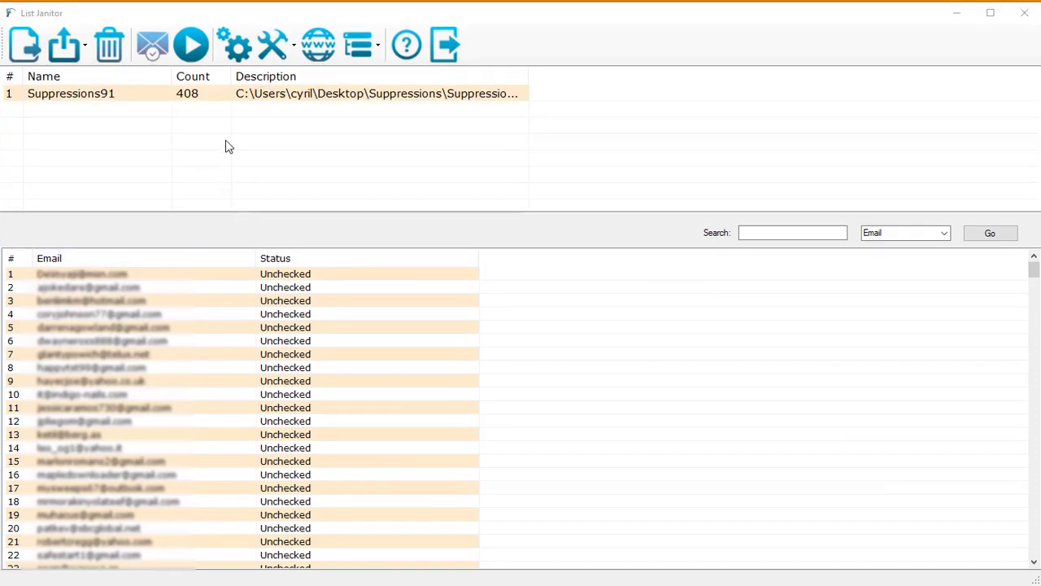
- Open the List Checking Options dialog and move it to the screen centre
left_click(161, 51)
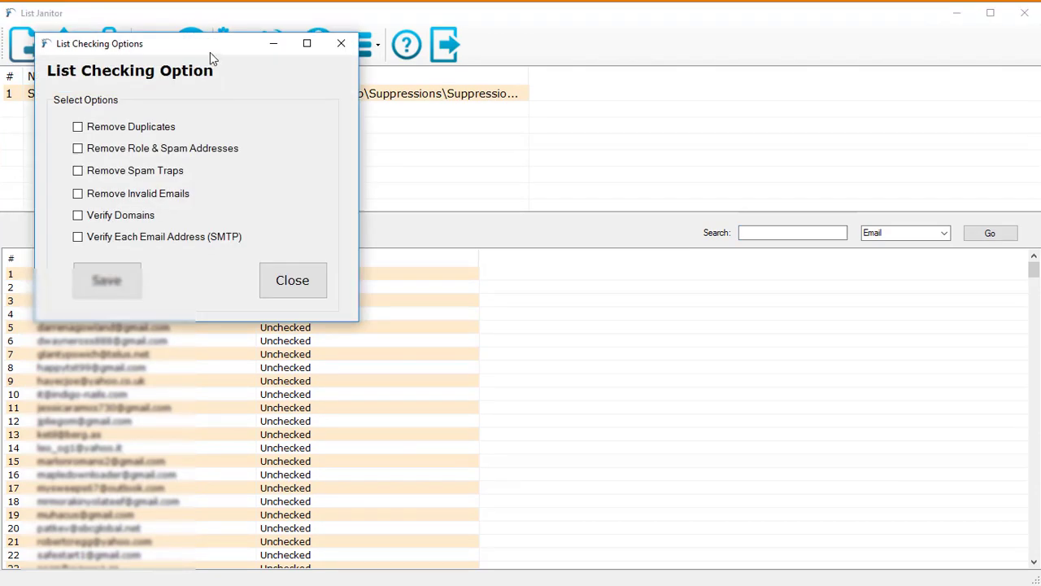
left_click_drag(210, 54, 398, 157)
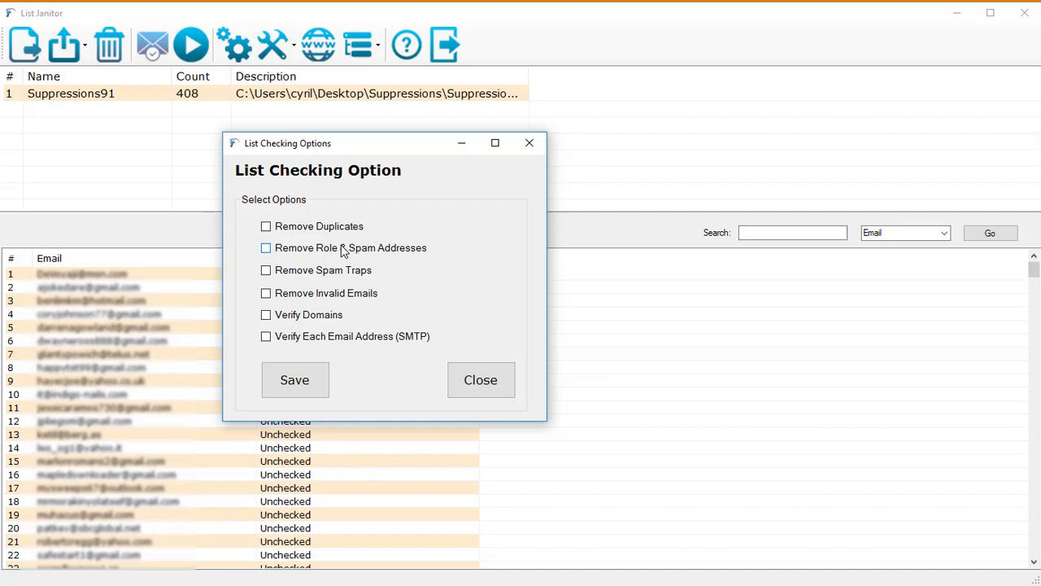
- Tick Remove Role & Spam Addresses, Remove Duplicates and Remove Spam Traps
left_click(342, 249)
left_click(344, 230)
left_click(340, 271)
- Tick Verify Domains in the List Checking Options dialog
left_click(315, 318)
- Save the checking options and run the check, cutting Suppressions91 to 32 Validated or Rejected addresses
left_click(327, 386)
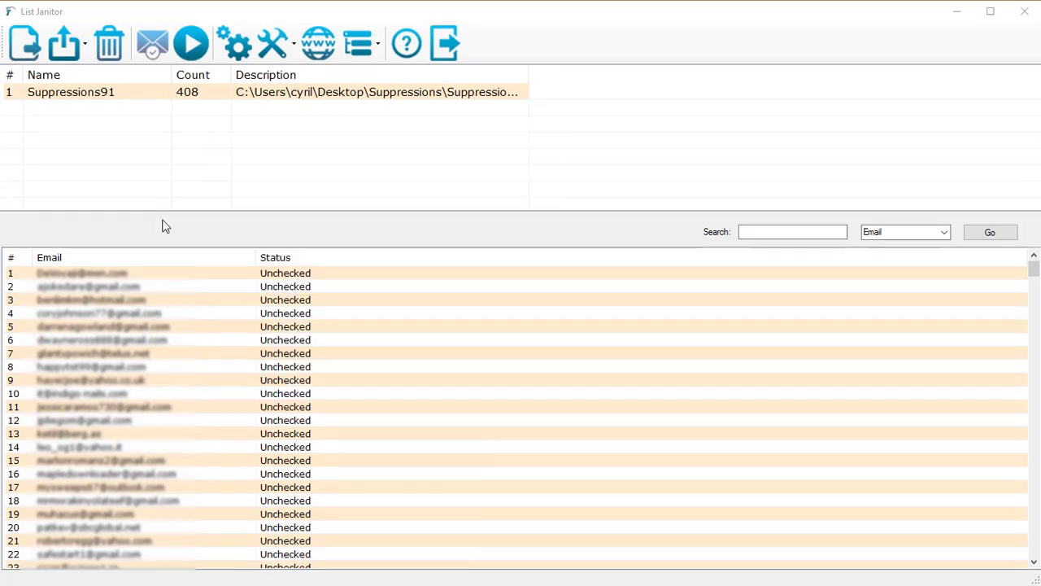
left_click(198, 49)
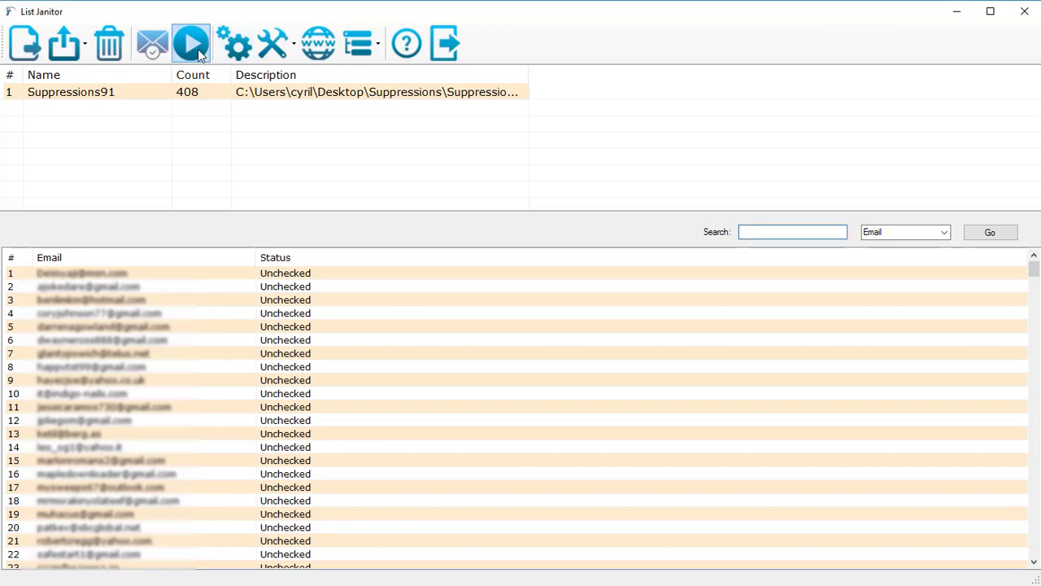
left_click(198, 49)
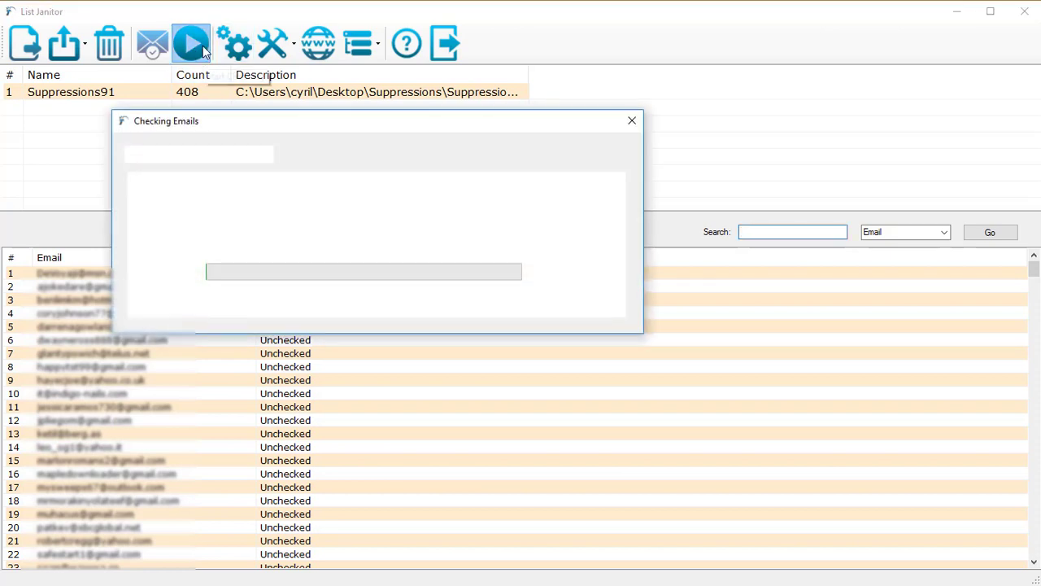
left_click_drag(336, 127, 383, 146)
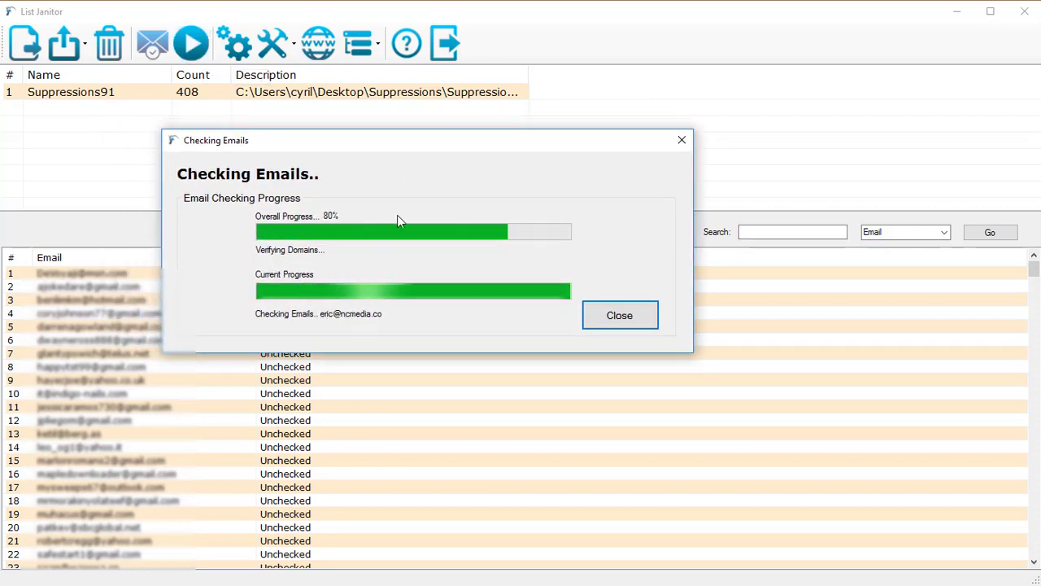
left_click_drag(413, 144, 604, 188)
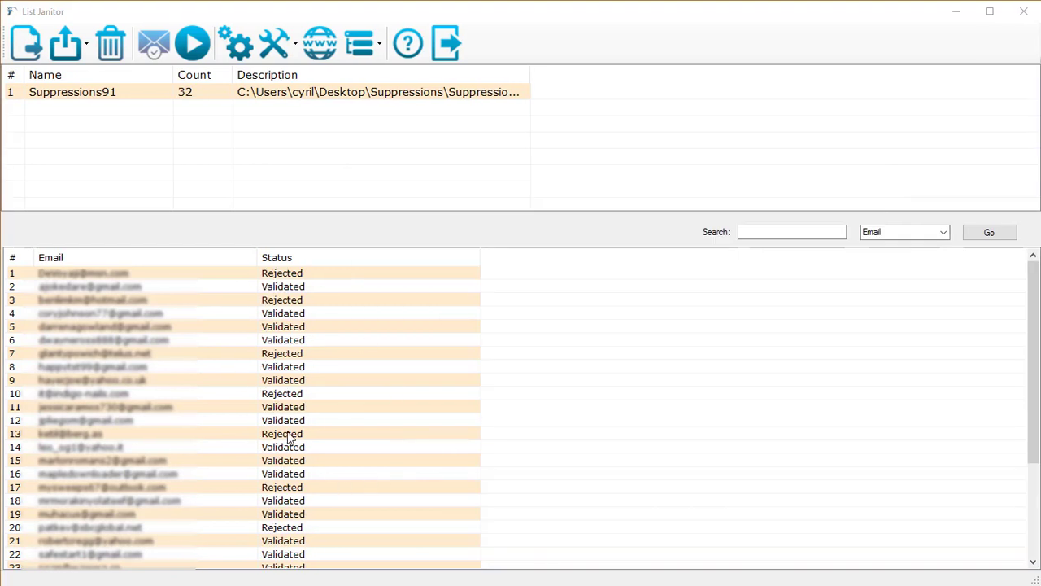
- Scroll through the checked results, view the Export options, then clear the loaded list
scroll(295, 374, "down", 4)
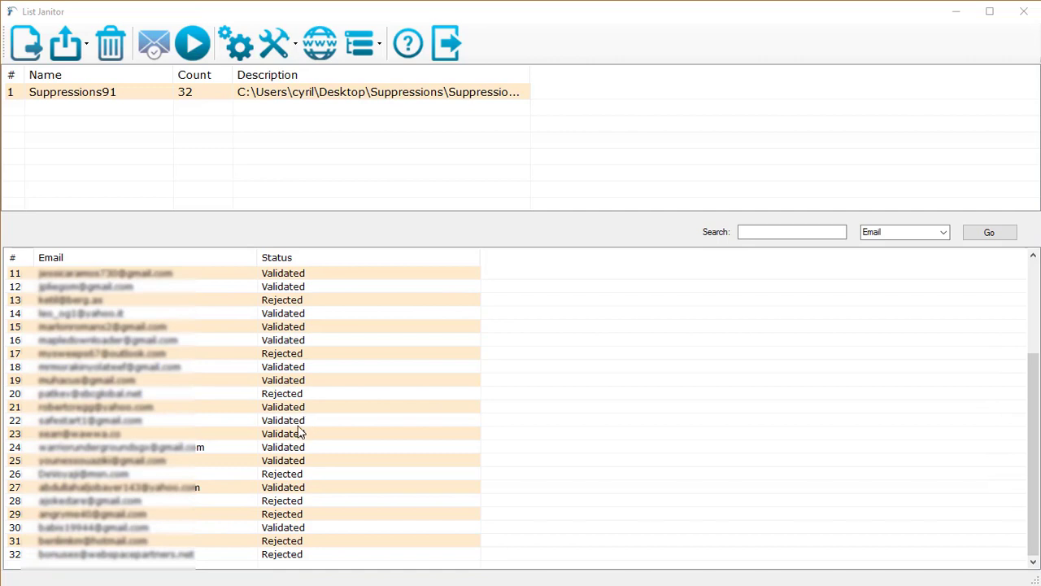
scroll(299, 433, "up", 1)
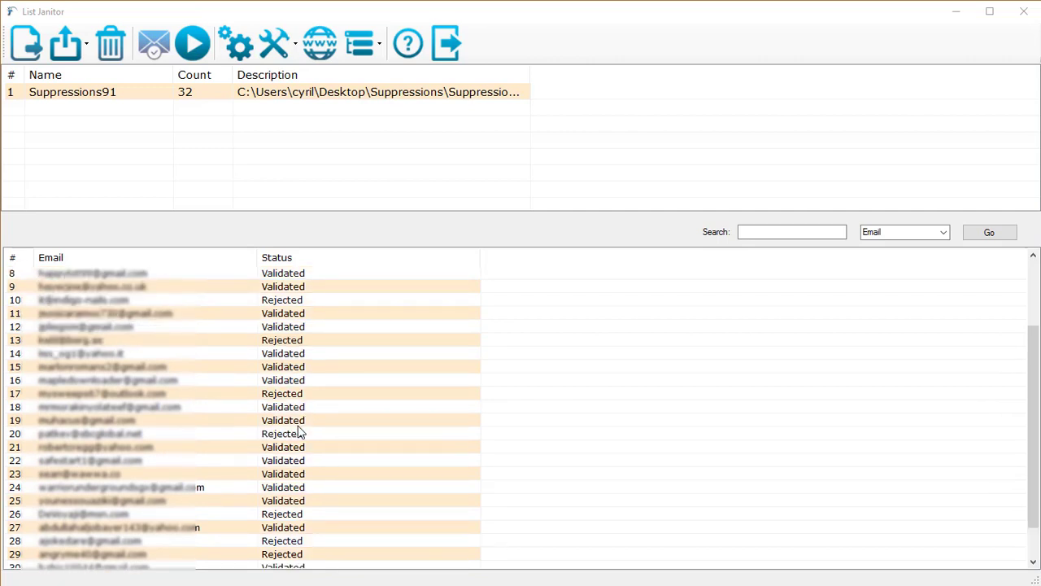
scroll(299, 433, "up", 3)
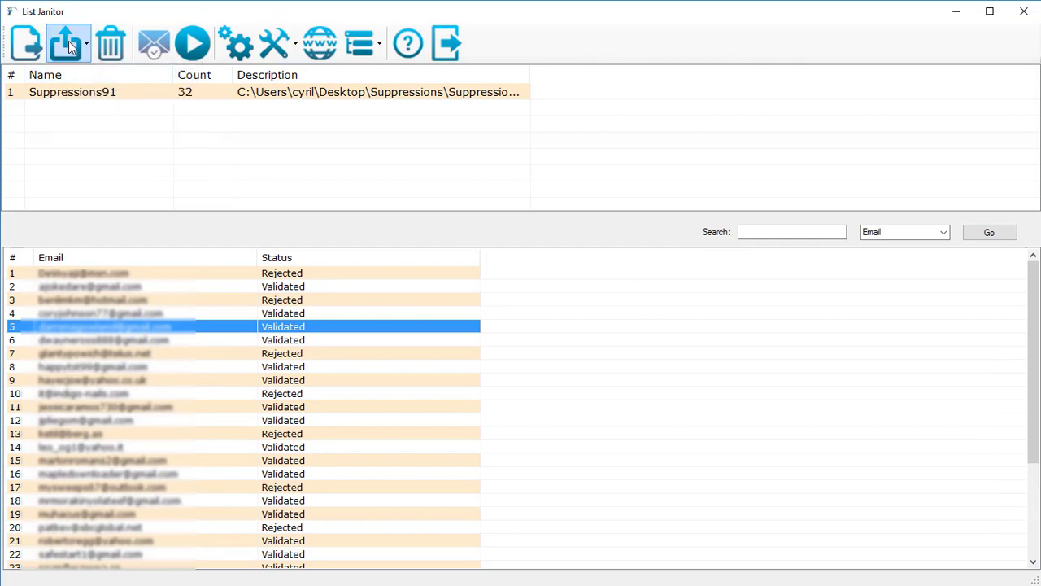
left_click(72, 47)
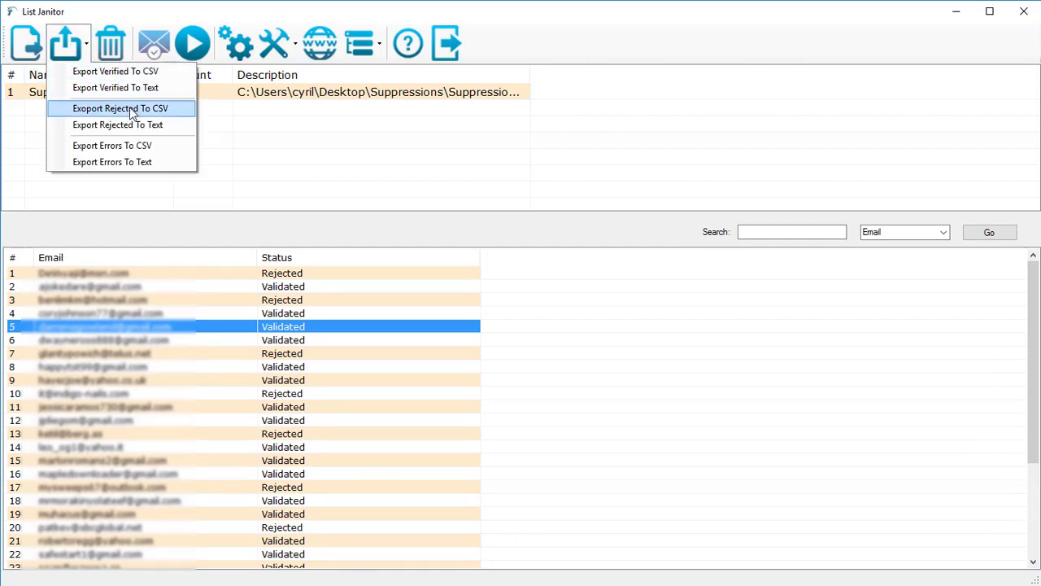
left_click(356, 407)
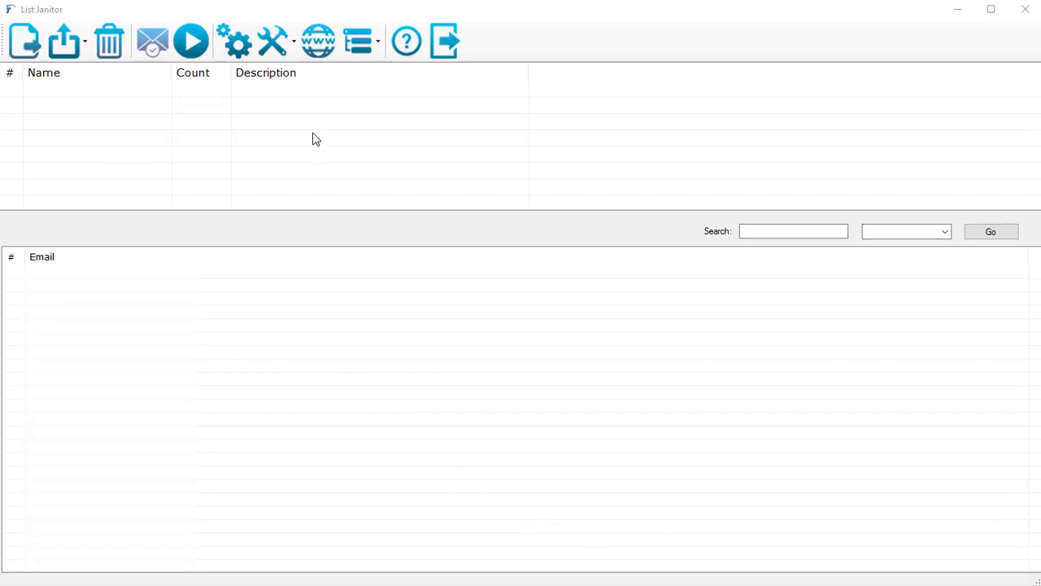
- Import Suppressions91.txt and Suppressions9s1.txt as two separate lists
left_click(287, 41)
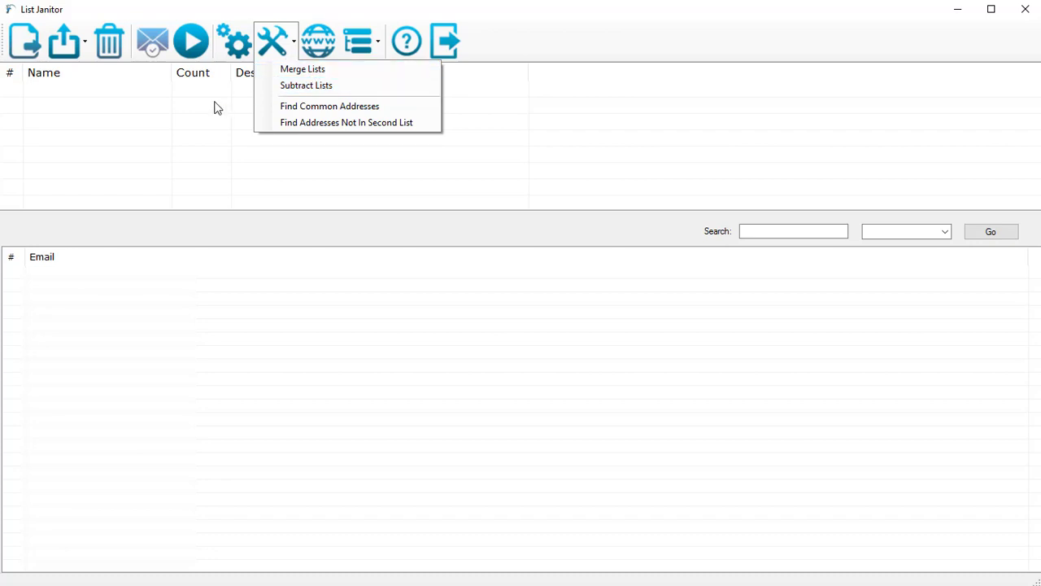
left_click(35, 91)
left_click(29, 45)
double_click(223, 139)
left_click(28, 45)
double_click(192, 128)
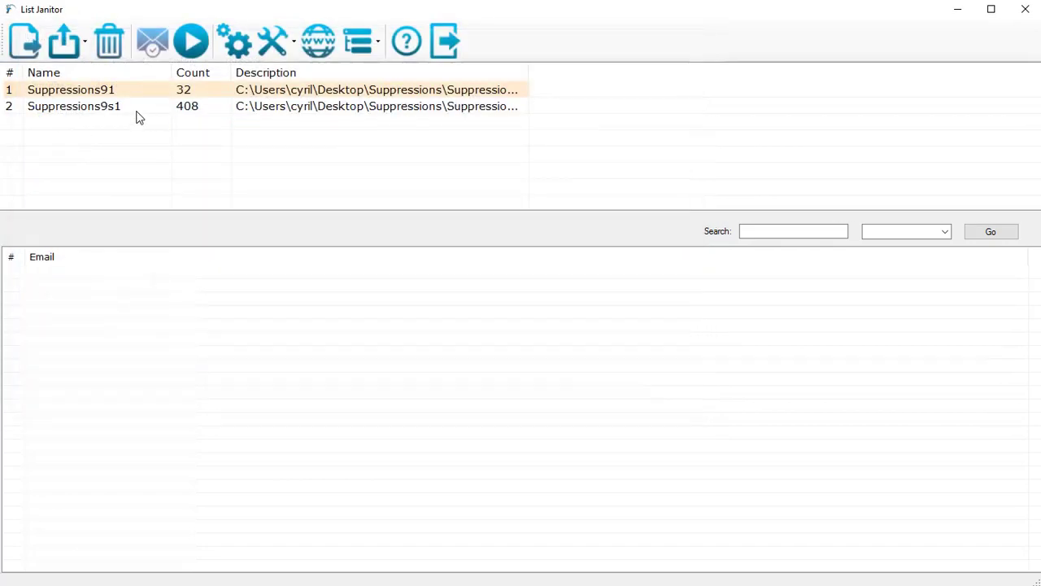
- Select both Suppressions91 (32) and Suppressions9s1 (408) for combining
left_click(203, 106)
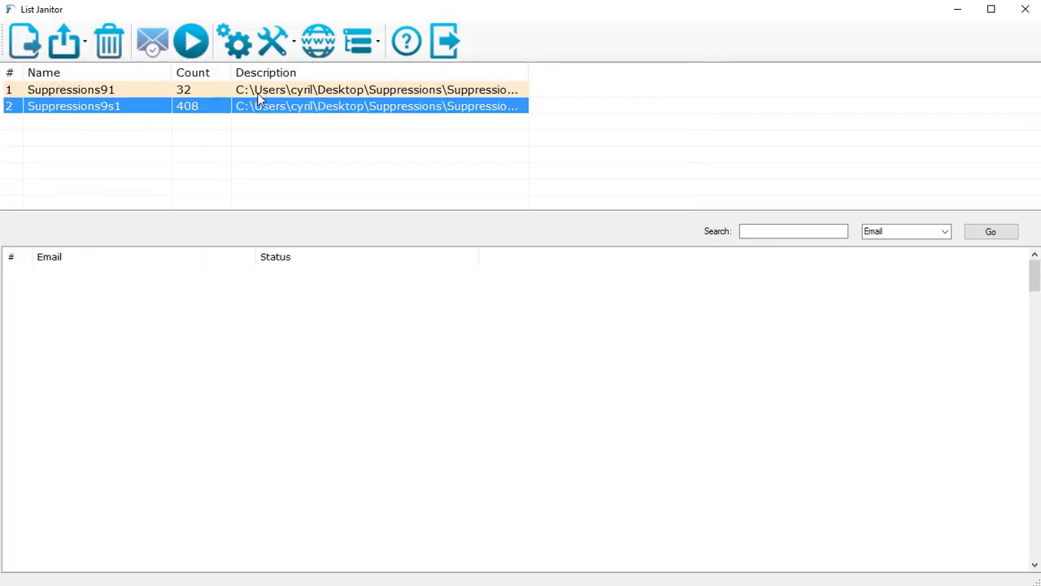
left_click(259, 94)
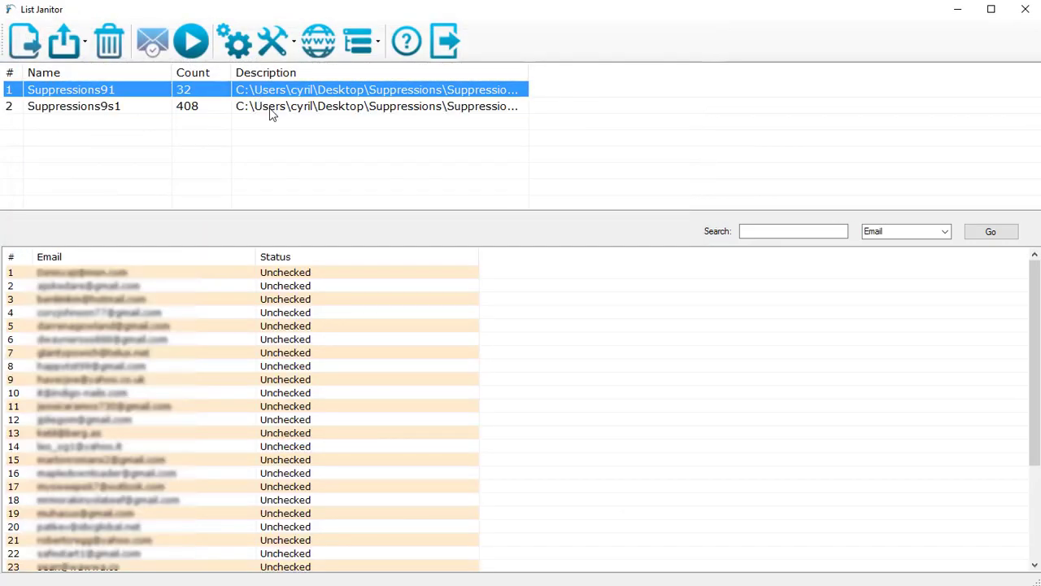
left_click(271, 110, "shift")
left_click(289, 57)
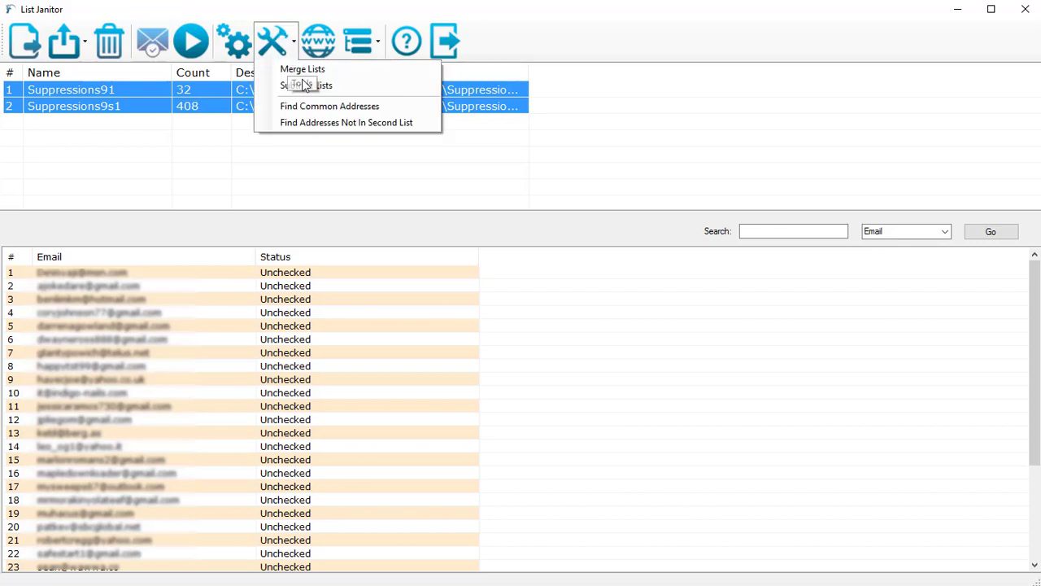
- Merge the two selected lists into a new list named 'My compound list'
left_click(303, 68)
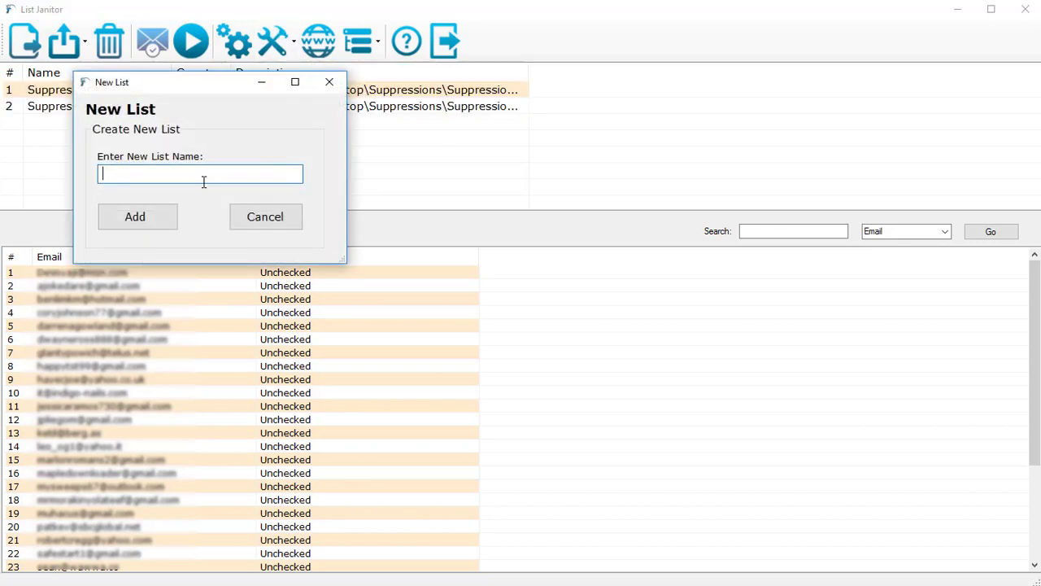
type("My compound ")
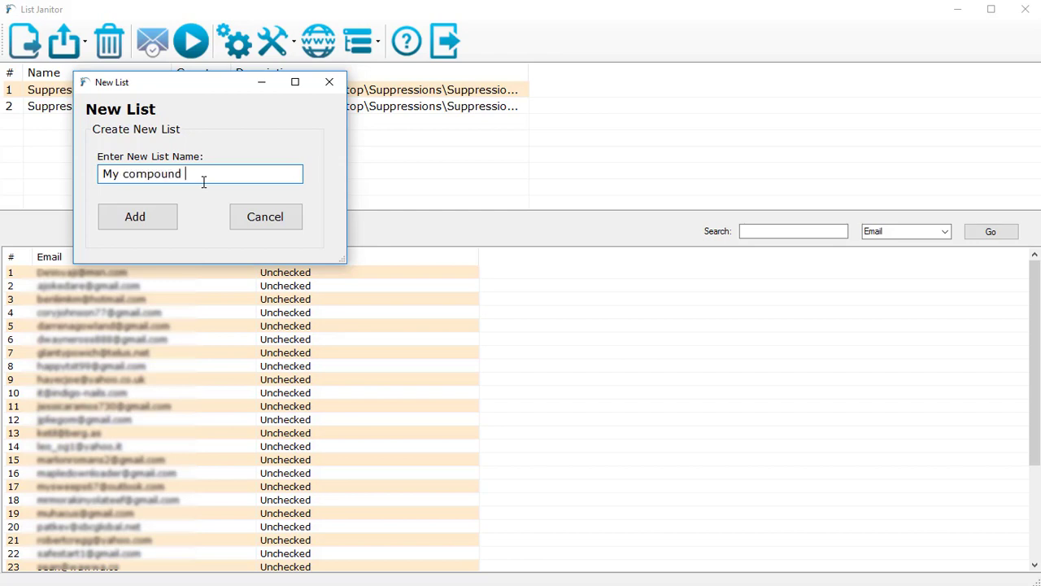
type("list")
left_click(173, 214)
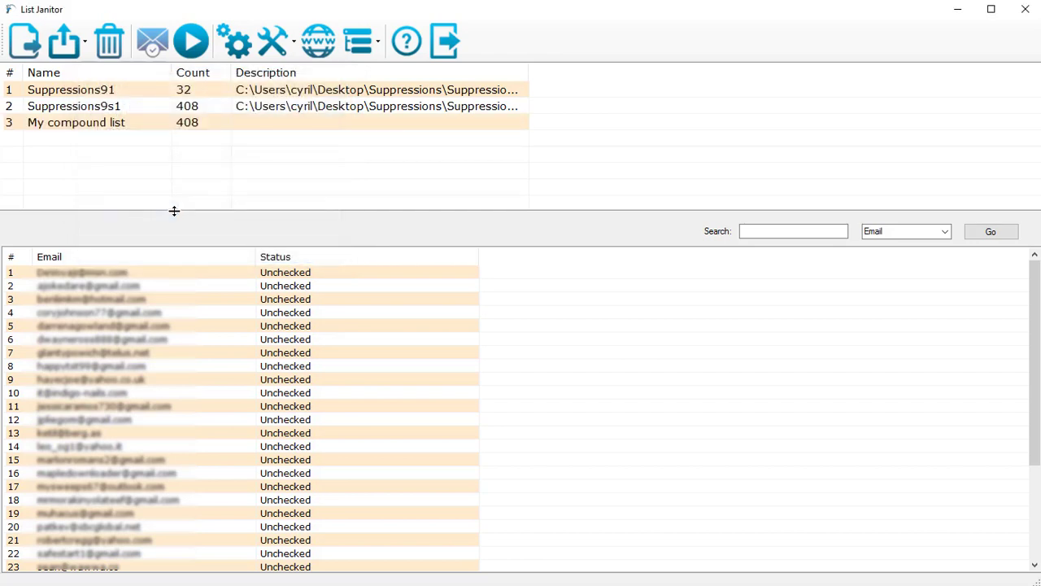
- Preview the addresses of My compound list, Suppressions91 and Suppressions9s1 in turn
left_click(214, 124)
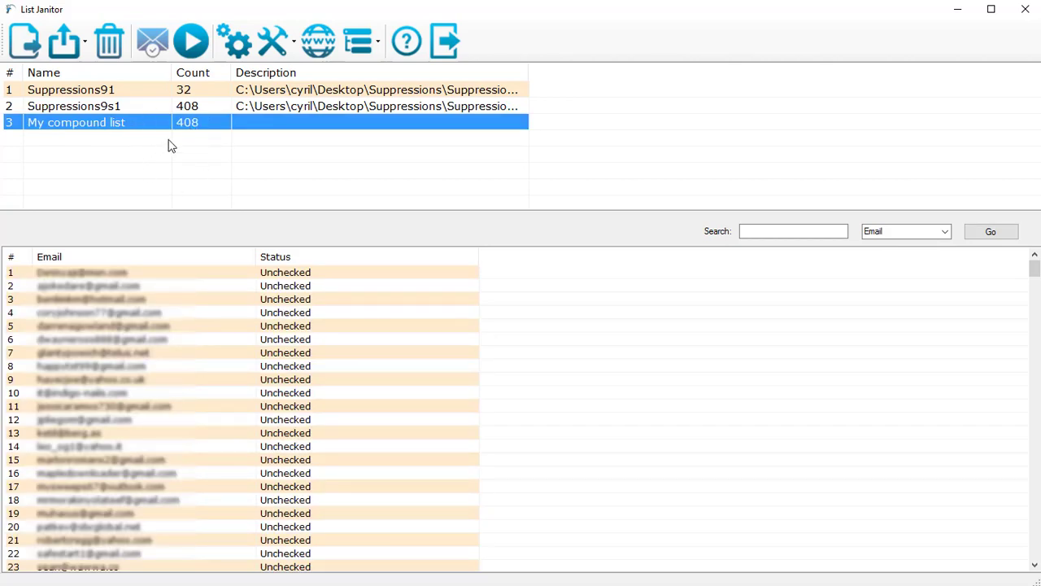
left_click(167, 105)
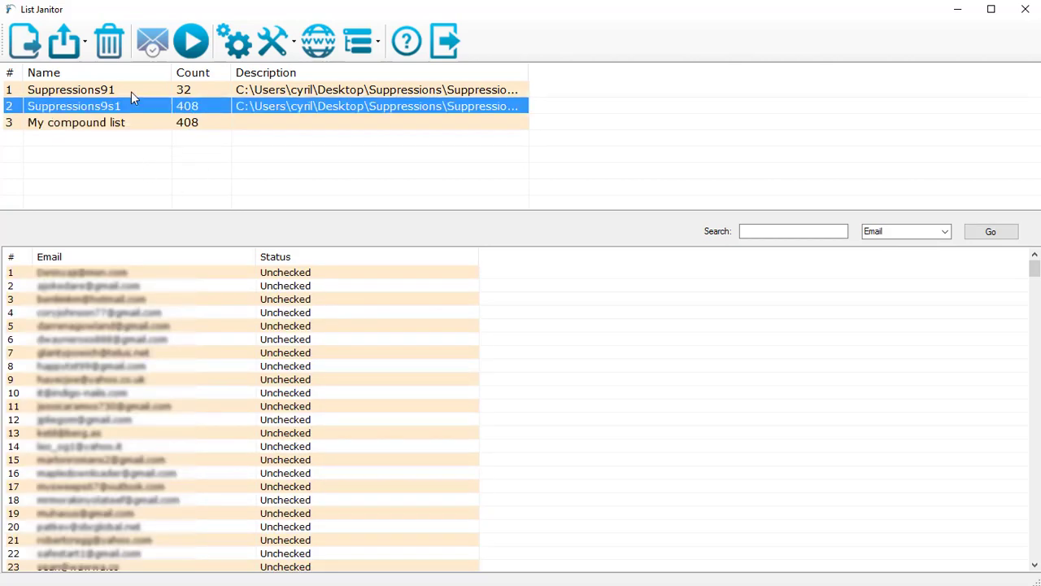
left_click(131, 92)
left_click(139, 107)
left_click(197, 124)
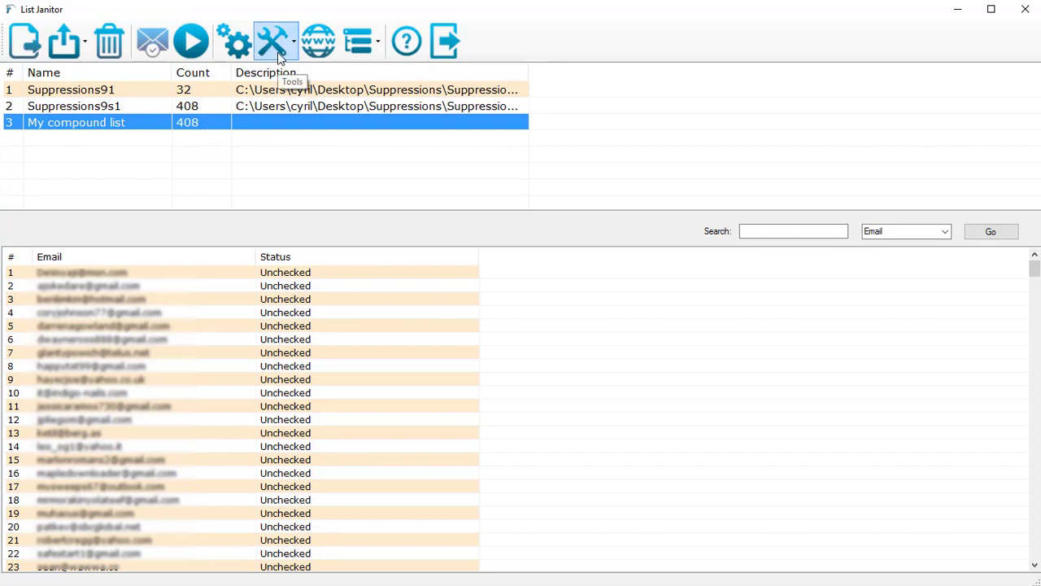
- Select Suppressions91 and Suppressions9s1 together
left_click(278, 51)
left_click(202, 184)
left_click(187, 107)
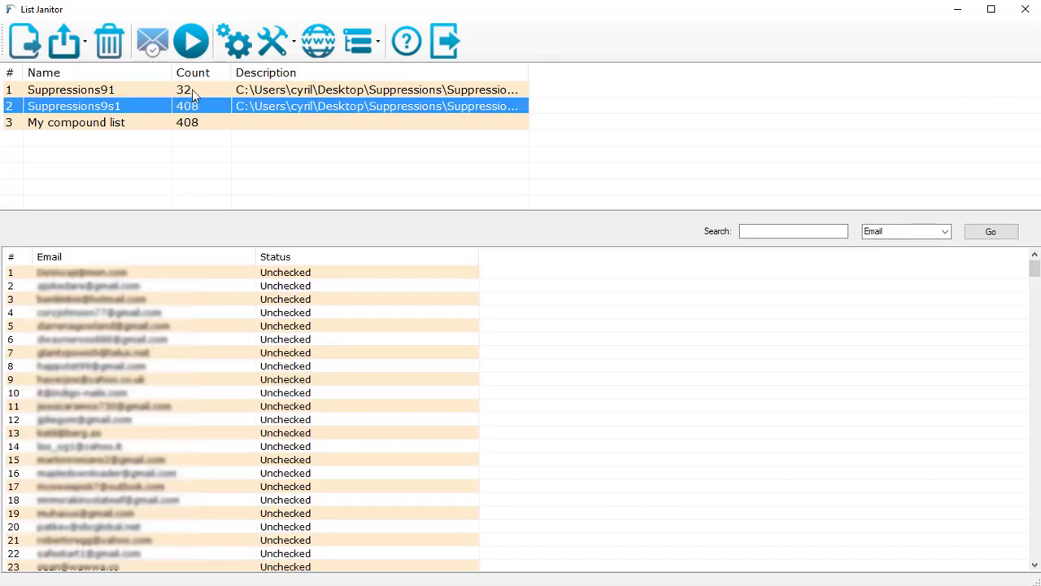
left_click(192, 90)
left_click(195, 106, "shift")
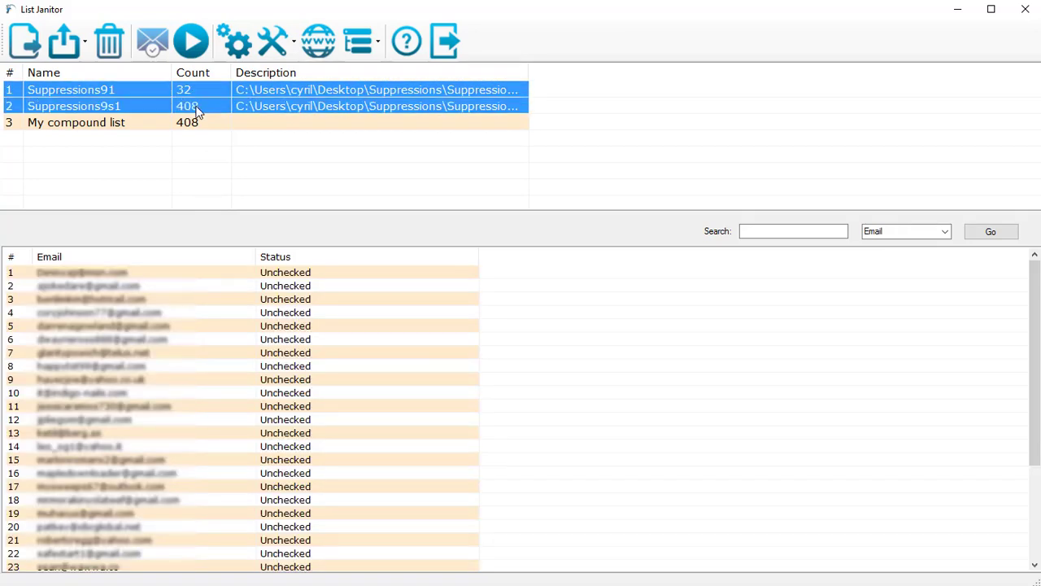
- Subtract the lists into a new list 'Third List' of 376 addresses and view it
left_click(272, 42)
left_click(322, 88)
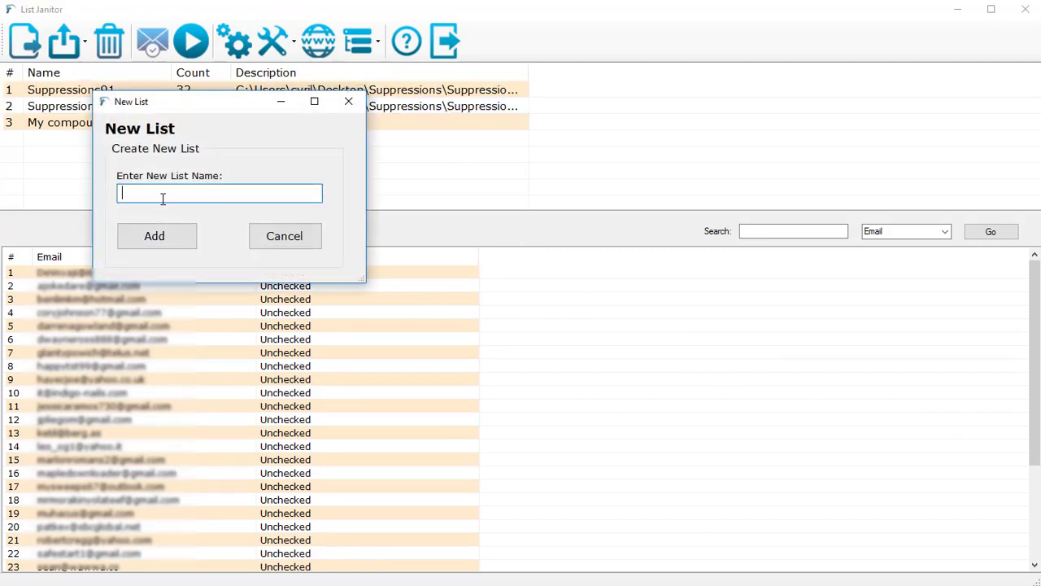
type("Third List")
left_click(158, 235)
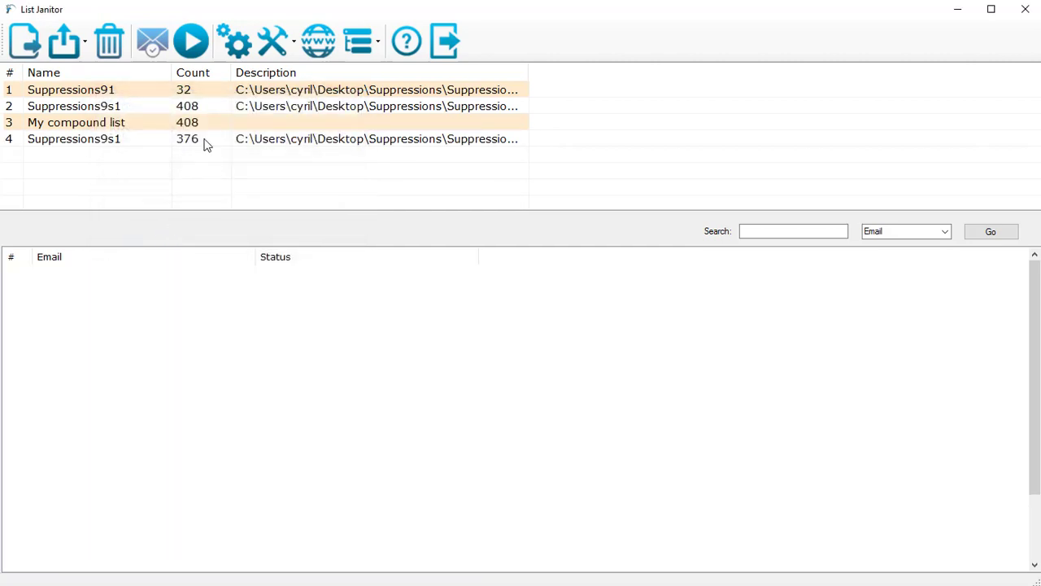
left_click(205, 140)
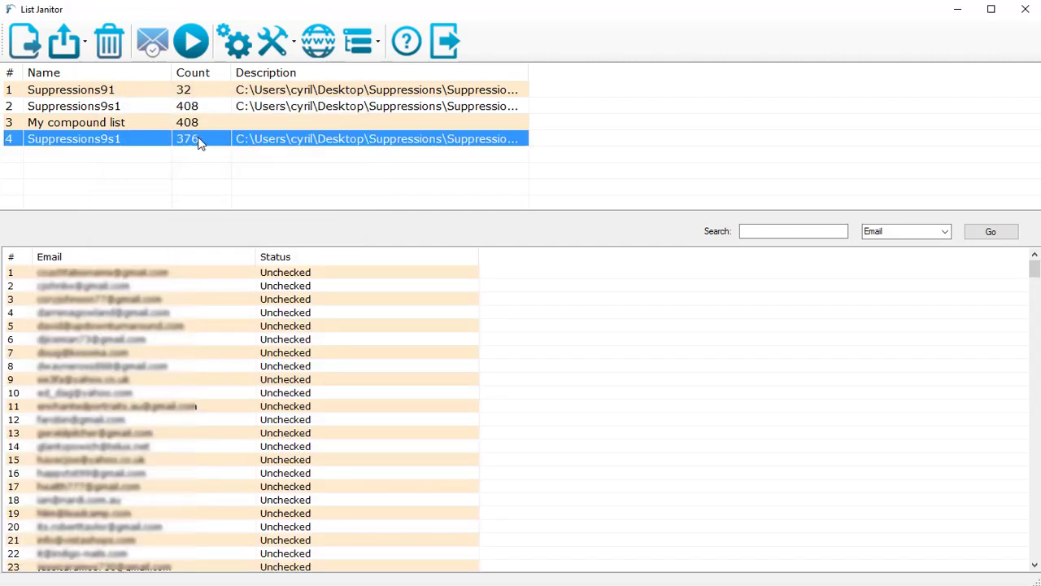
left_click(290, 60)
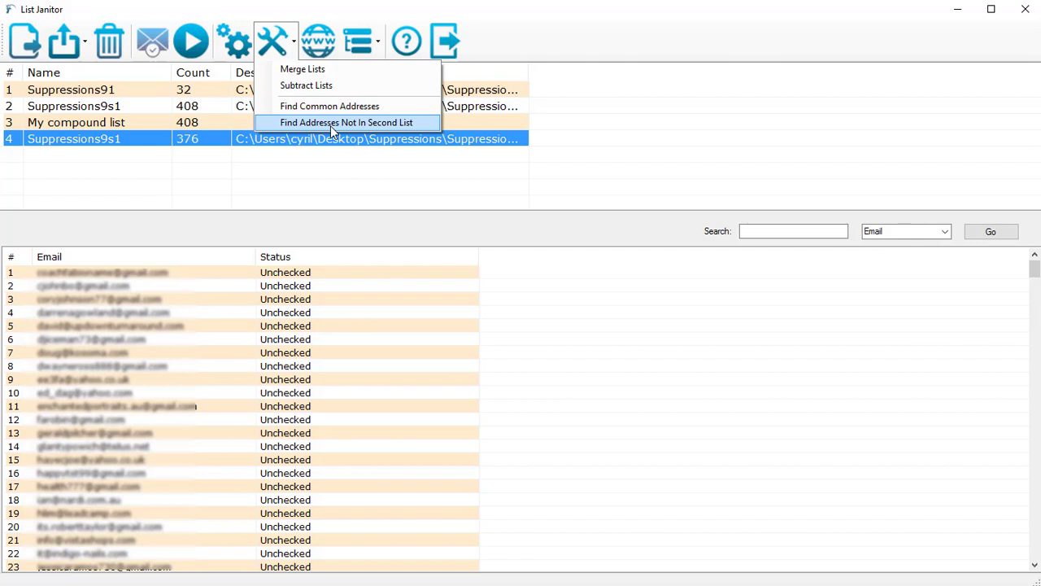
left_click(332, 182)
left_click(289, 57)
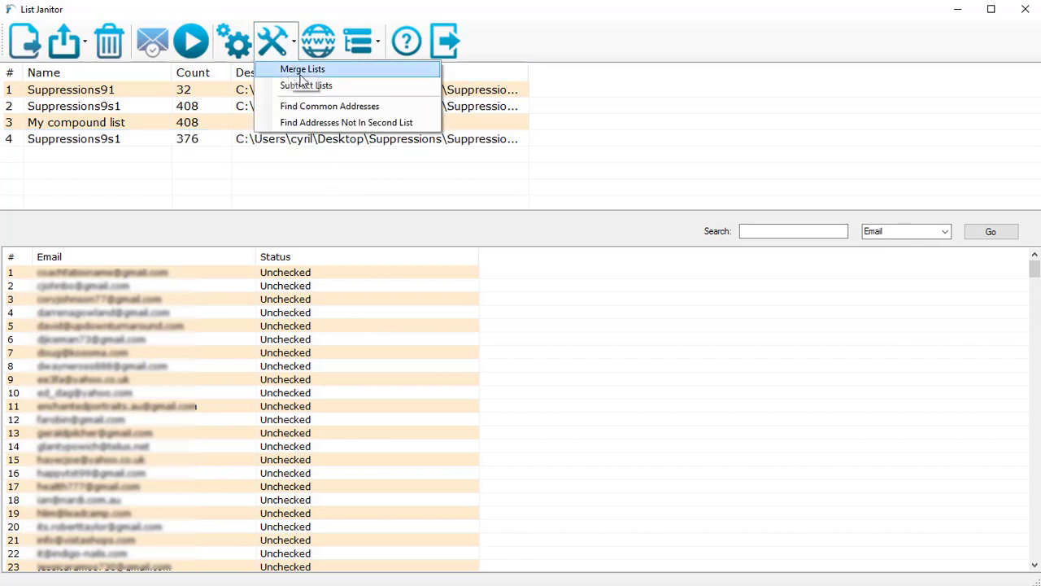
left_click(313, 174)
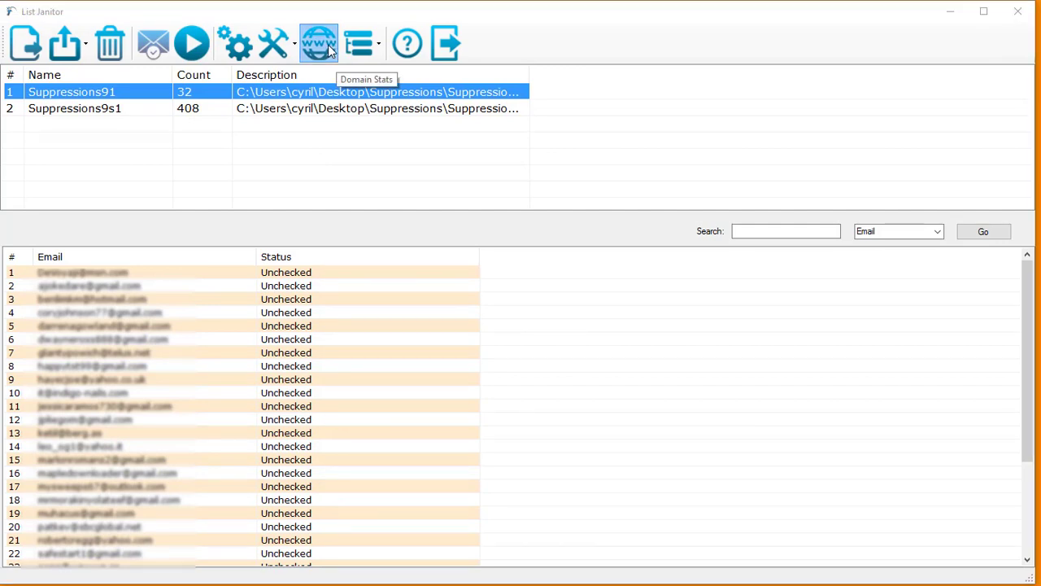
left_click(328, 44)
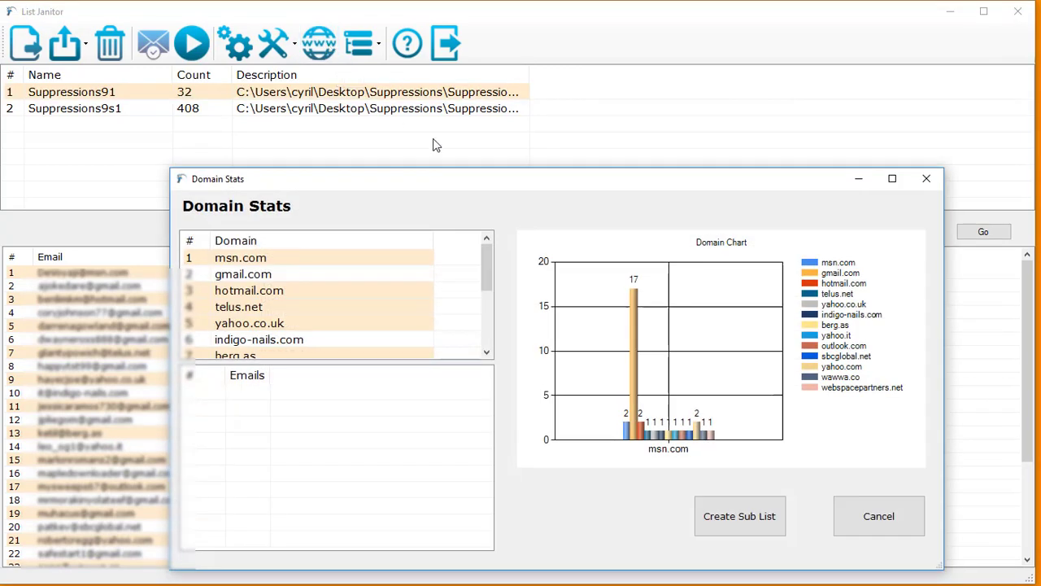
left_click_drag(493, 179, 432, 132)
left_click(370, 210)
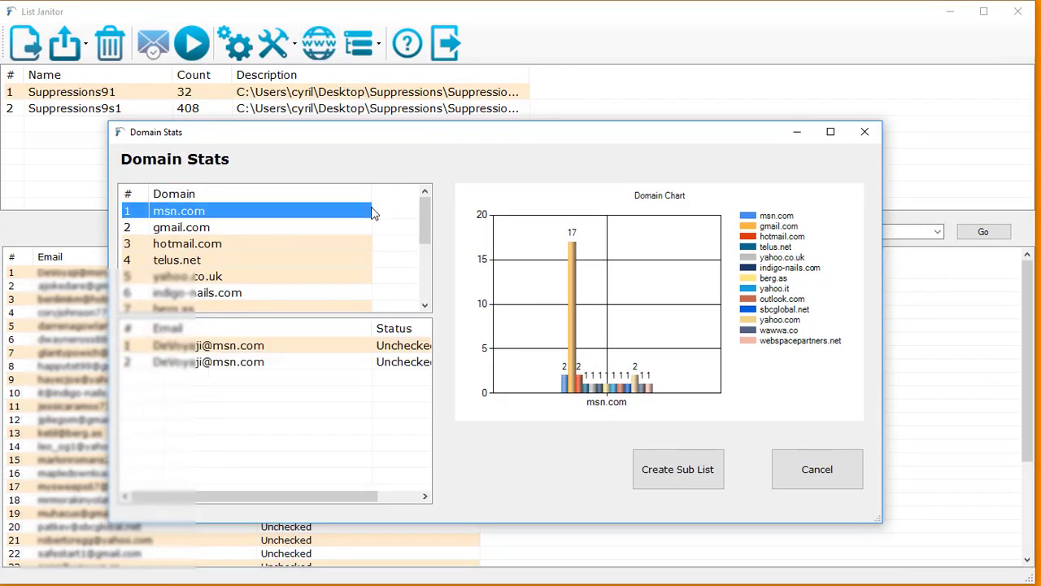
left_click(342, 235)
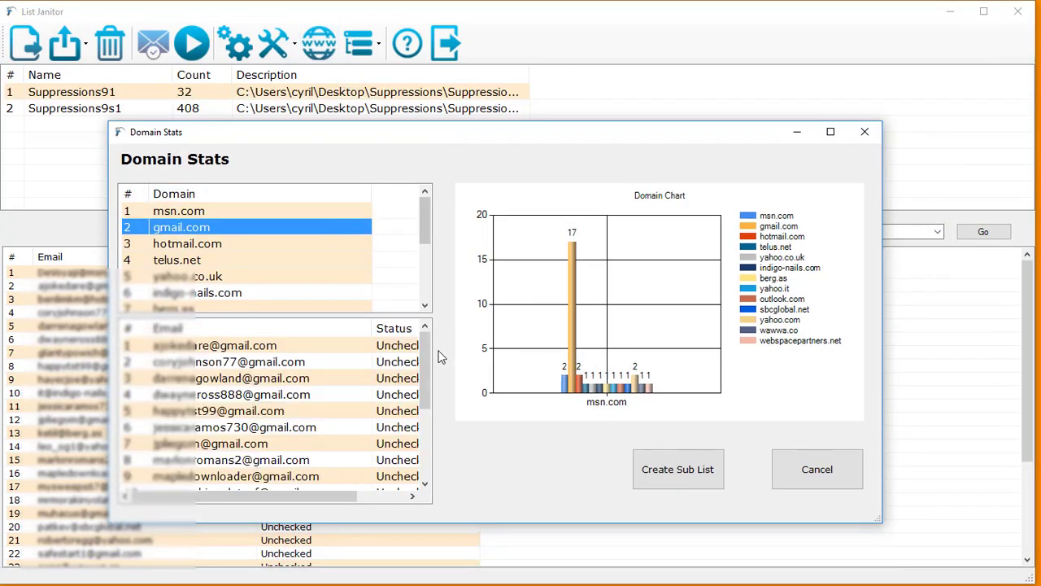
left_click_drag(425, 374, 425, 342)
left_click(275, 257)
left_click(273, 243)
left_click(263, 266)
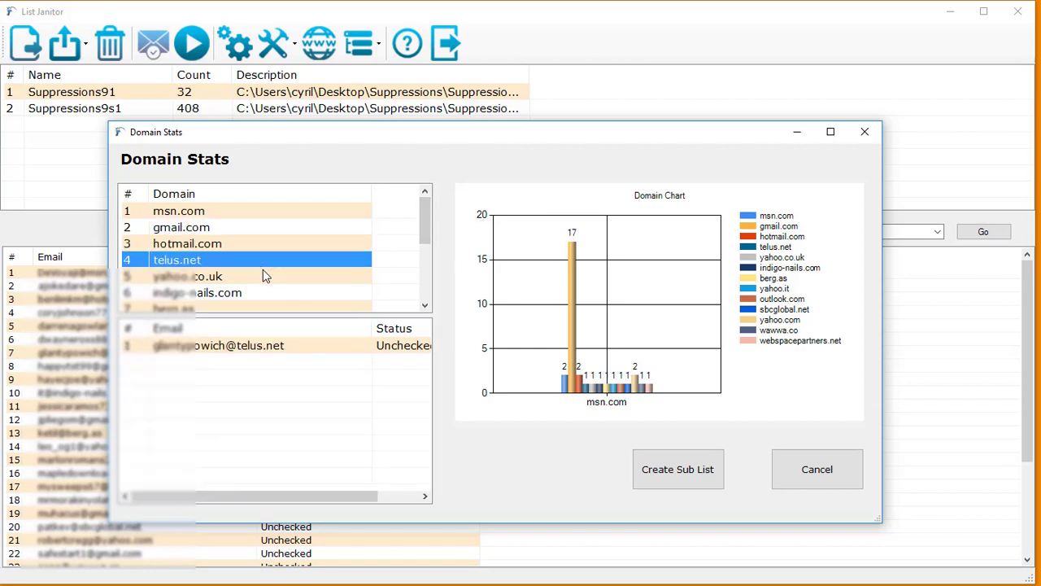
left_click(263, 276)
scroll(263, 274, "down", 2)
left_click(262, 274)
scroll(254, 250, "up", 2)
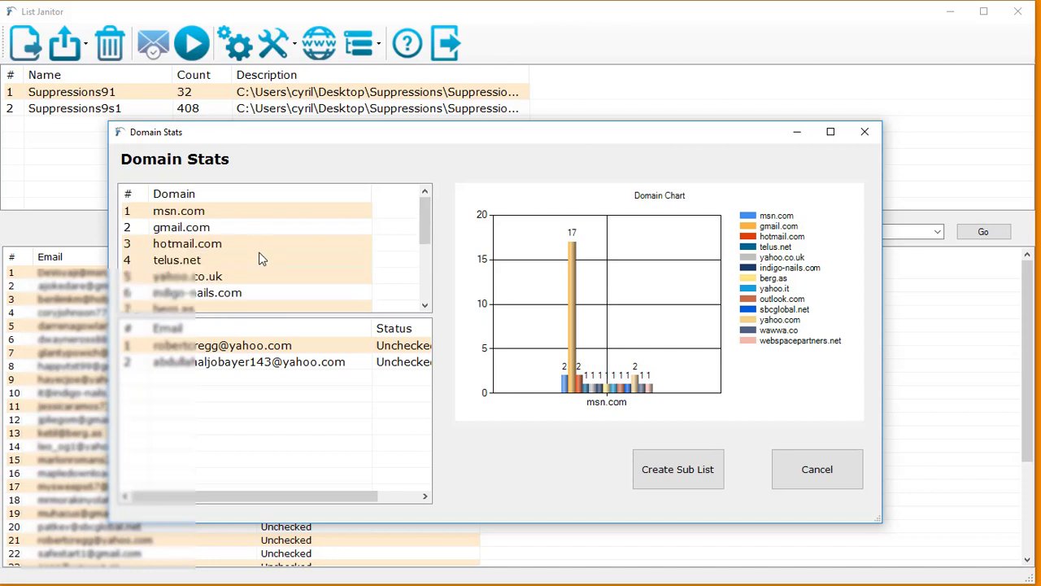
left_click(257, 231)
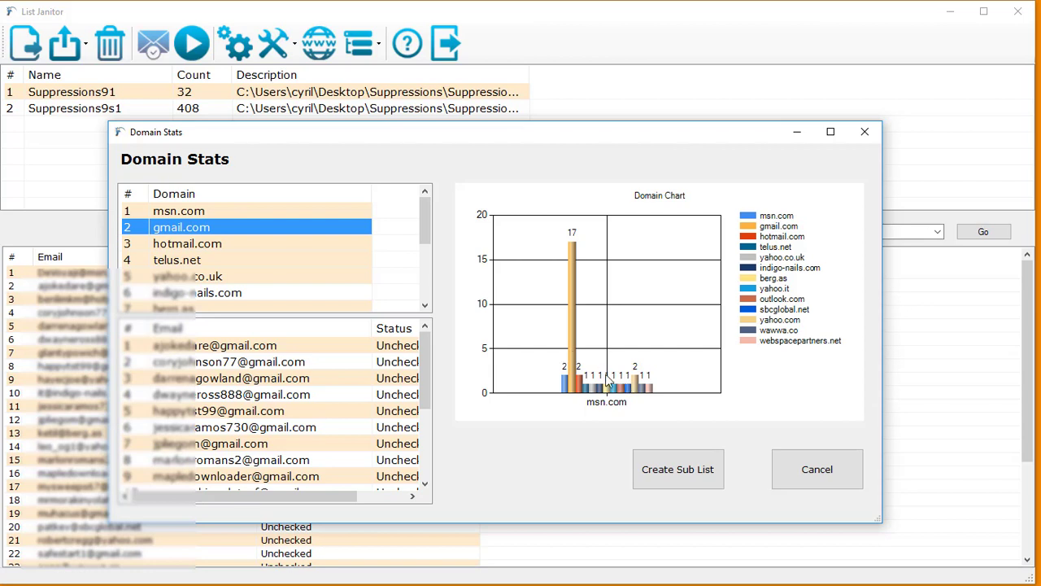
- Close the domain stats, add a Suppressions91 sub list from start index 1 with count 10, and view it
left_click(805, 480)
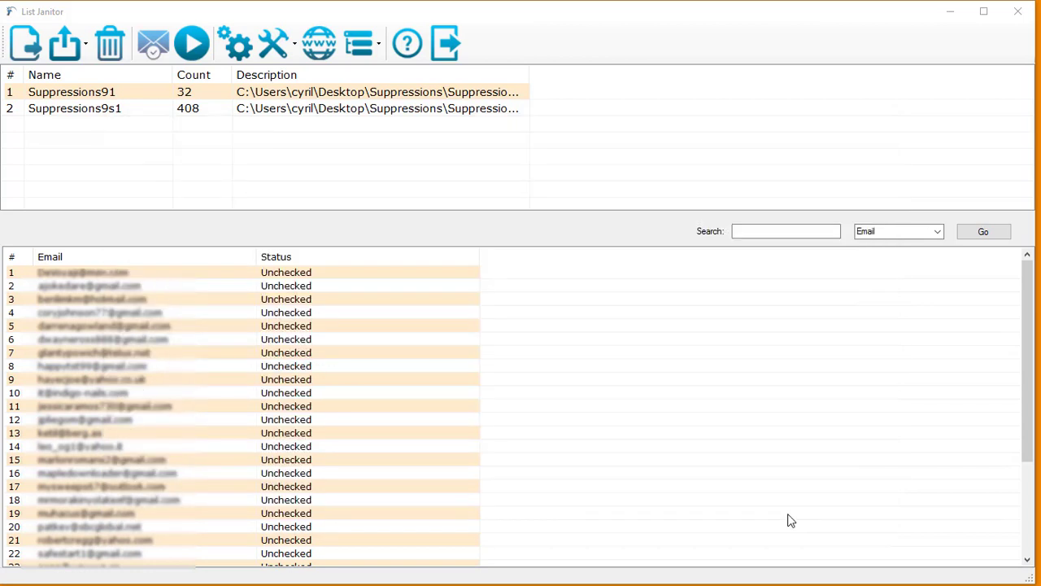
left_click(368, 59)
left_click(388, 82)
left_click_drag(423, 170, 533, 133)
left_click(314, 204)
type("1")
left_click(374, 203)
type("10")
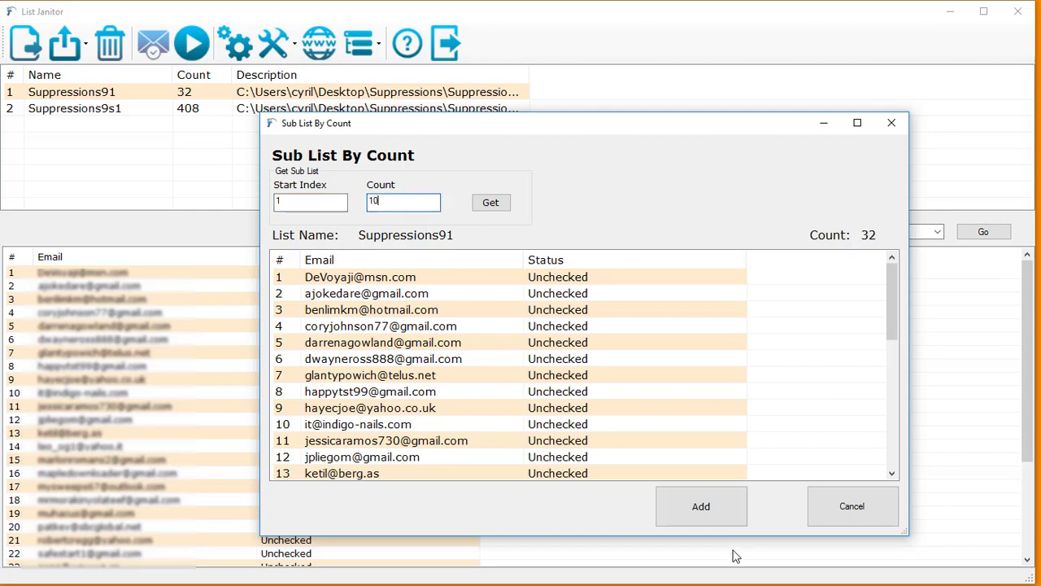
left_click(721, 516)
left_click(162, 128)
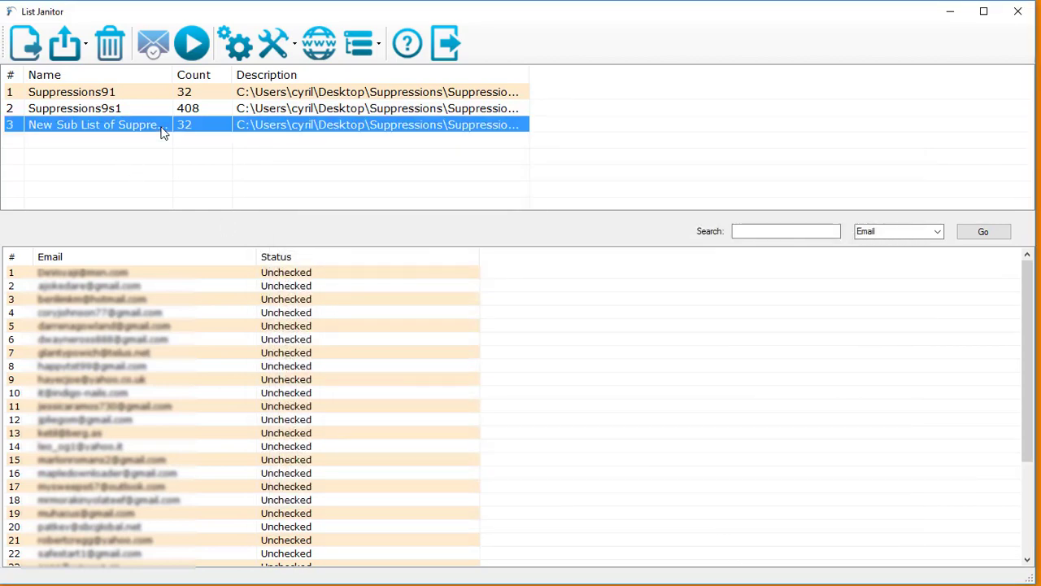
- Glance at Suppressions9s1, then select Suppressions91 and bring up its Sub Lists options
left_click(434, 108)
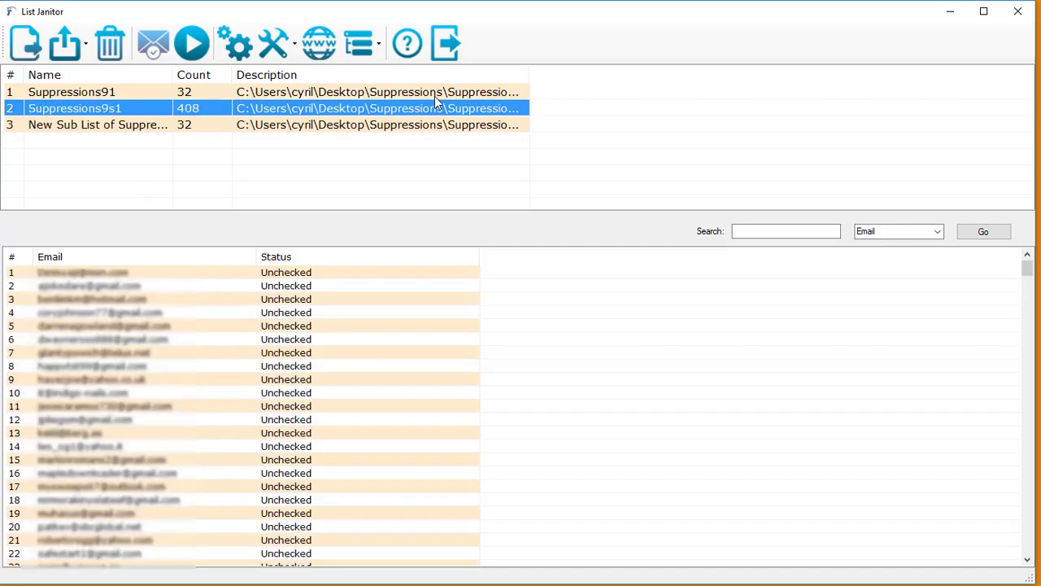
left_click(411, 92)
left_click(365, 49)
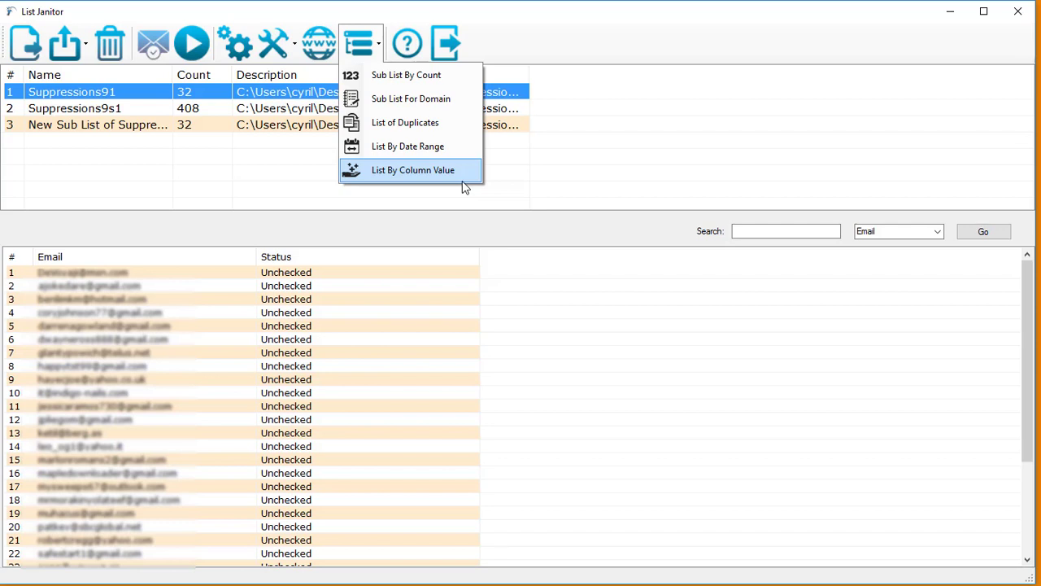
- Dismiss the Sub Lists dropdown on the empty list grid without creating a sub list
left_click(593, 187)
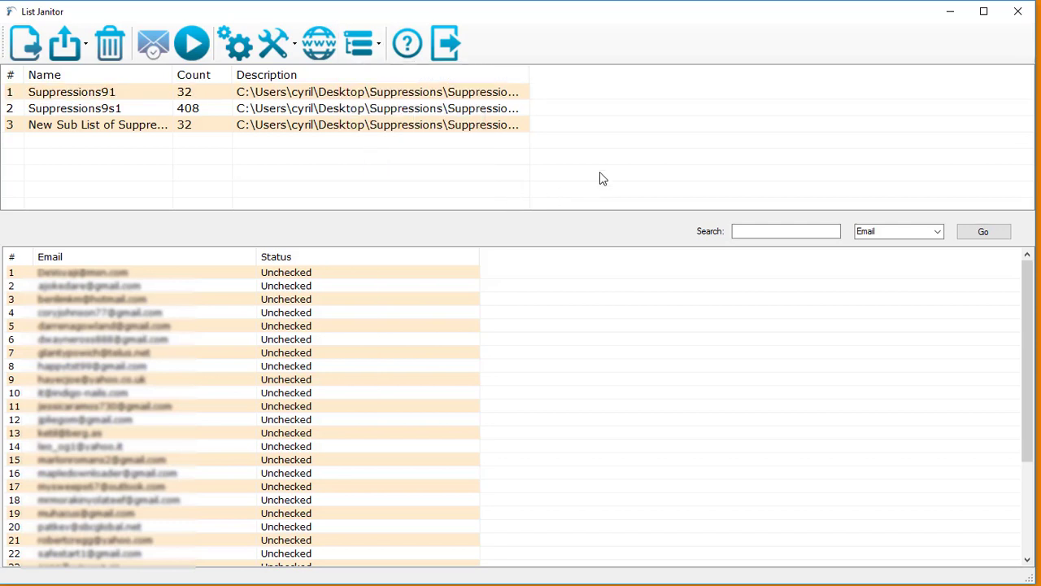